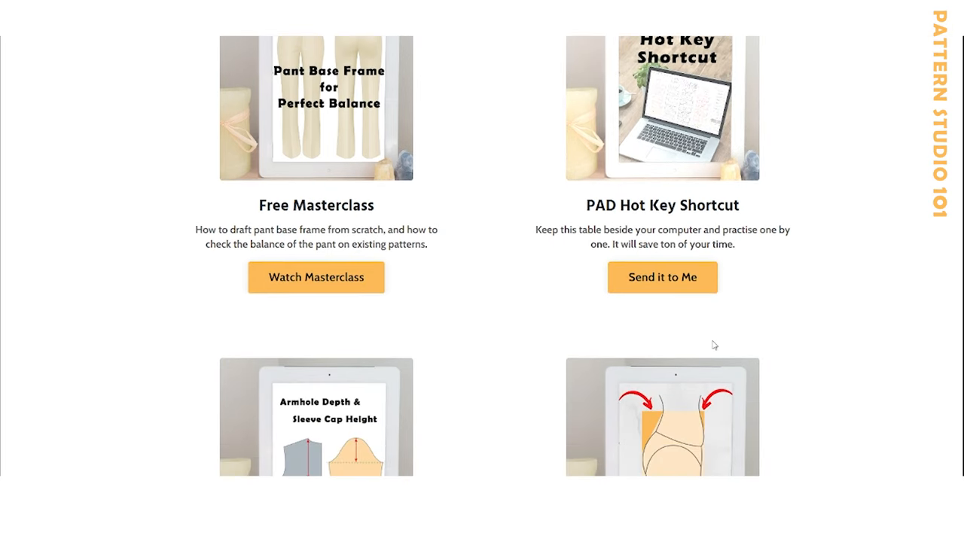
{"action": "scroll", "coordinate": [713, 345], "scroll_direction": "down", "scroll_amount": 5}
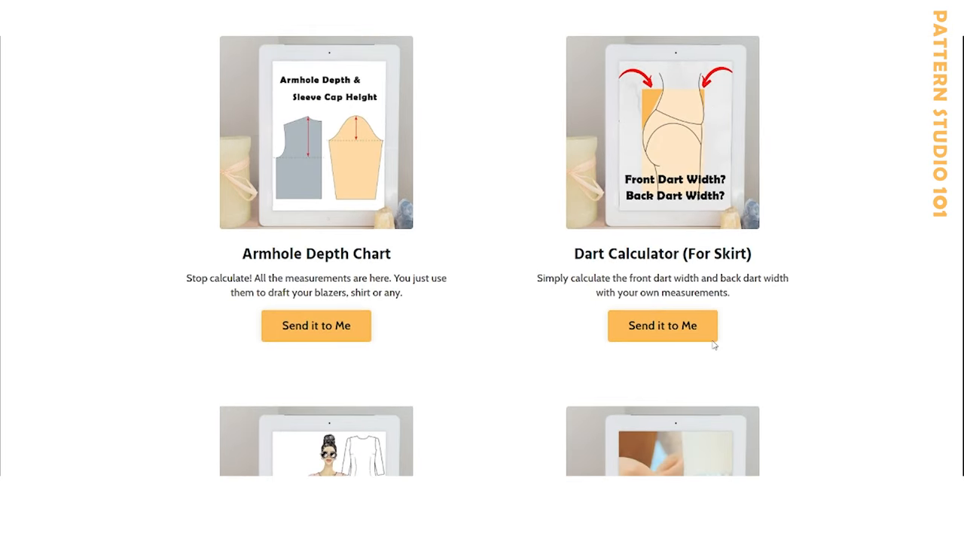
{"action": "scroll", "coordinate": [714, 345], "scroll_direction": "down", "scroll_amount": 5}
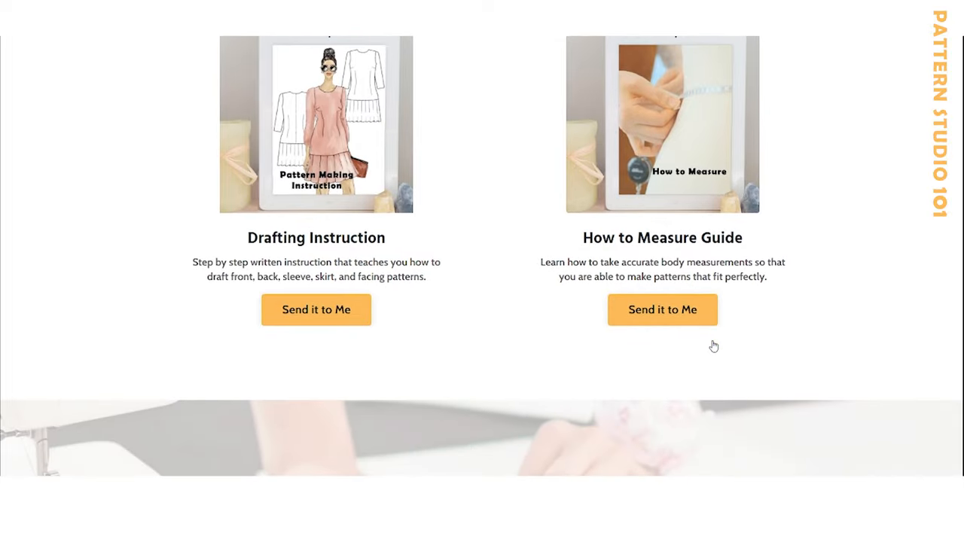
{"action": "scroll", "coordinate": [714, 345], "scroll_direction": "down", "scroll_amount": 5}
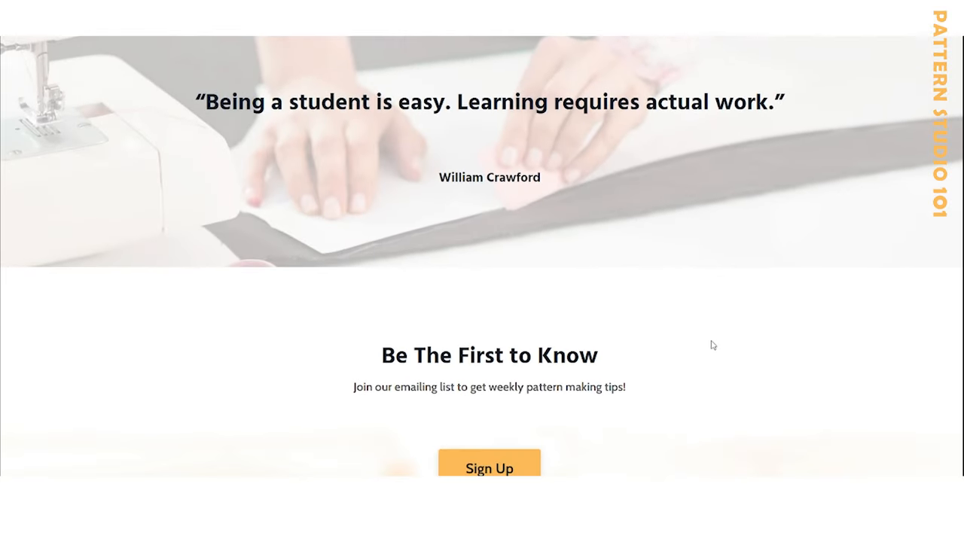
{"action": "scroll", "coordinate": [713, 345], "scroll_direction": "down", "scroll_amount": 3}
{"action": "scroll", "coordinate": [713, 345], "scroll_direction": "up", "scroll_amount": 2}
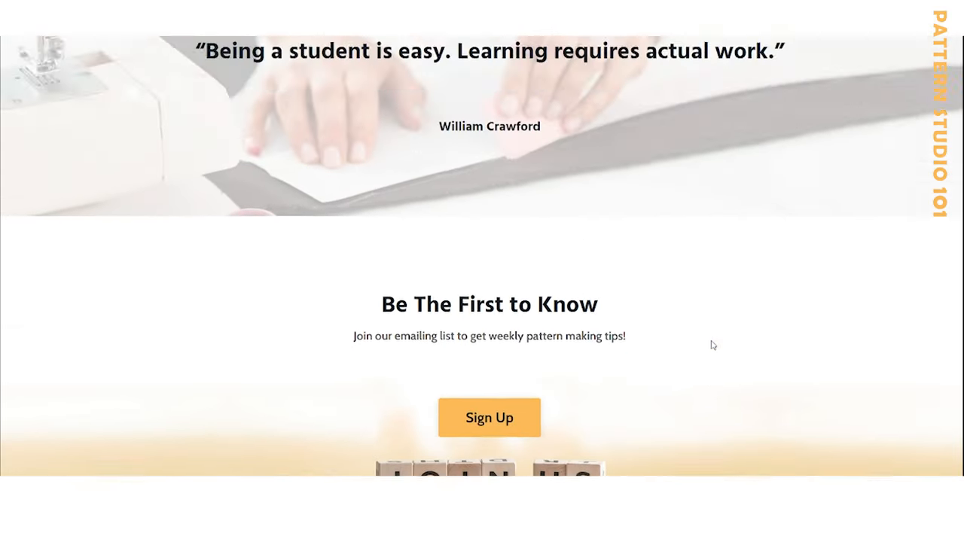